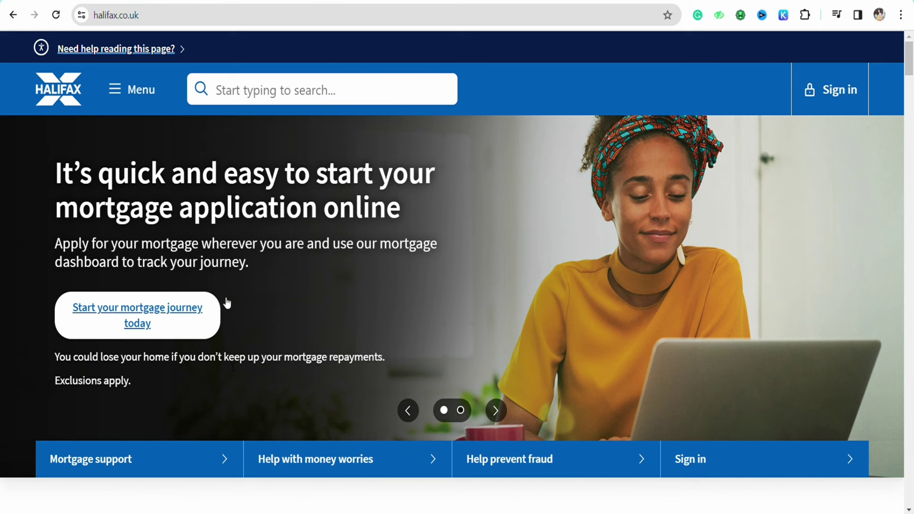
# Open the Halifax header menu showing the Everyday banking options
pyautogui.click(141, 90)
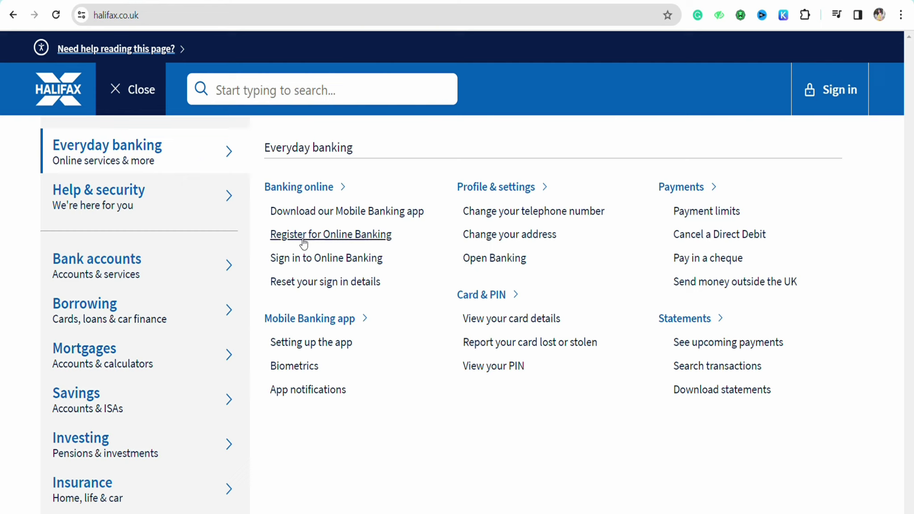
# Follow 'Register for Online Banking' through to the empty 'About you' form, step 1 of 3
pyautogui.click(352, 241)
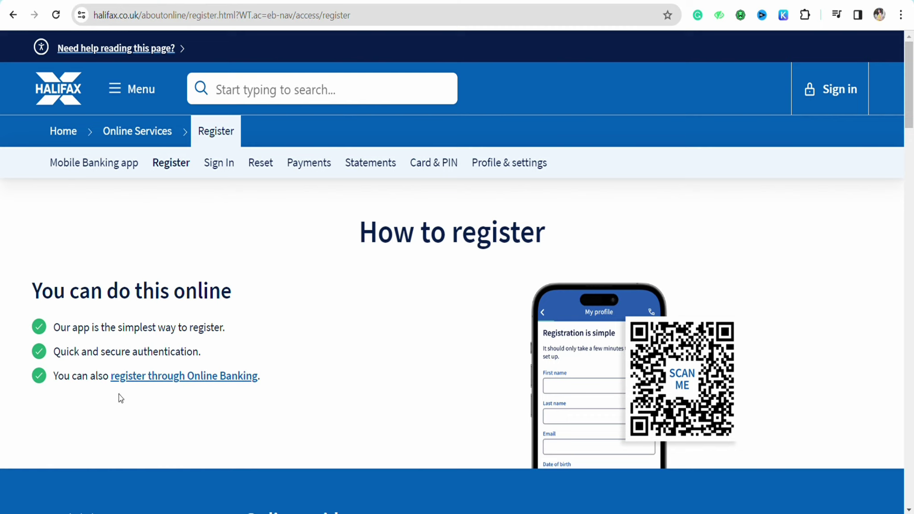
pyautogui.click(198, 377)
pyautogui.scroll(-5, 245, 323)
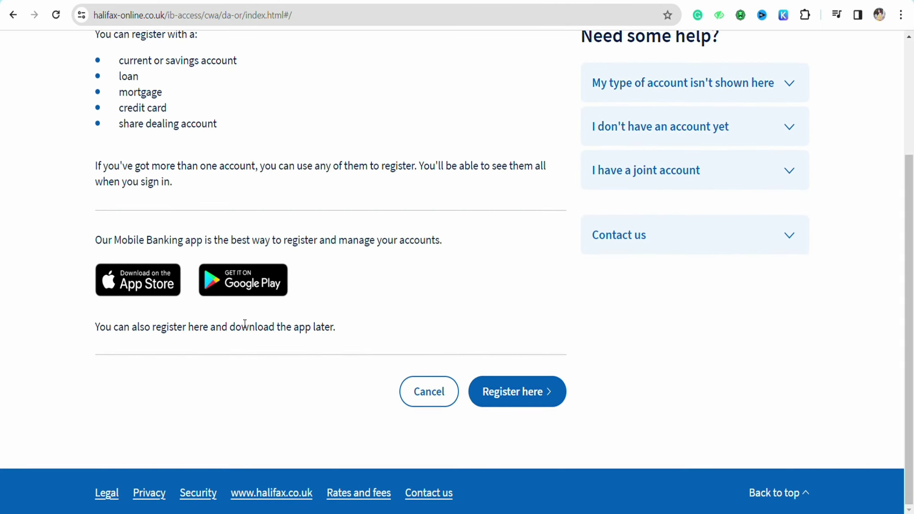
pyautogui.click(522, 401)
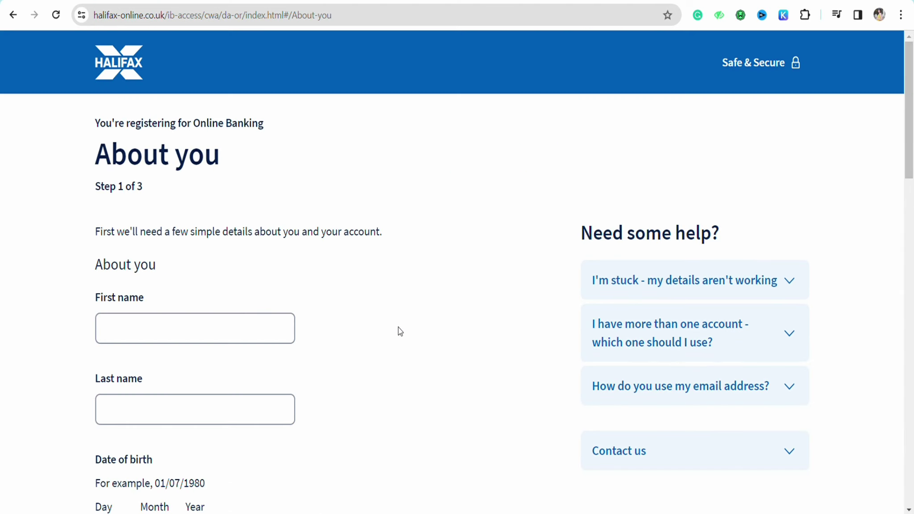
pyautogui.scroll(-2, 299, 325)
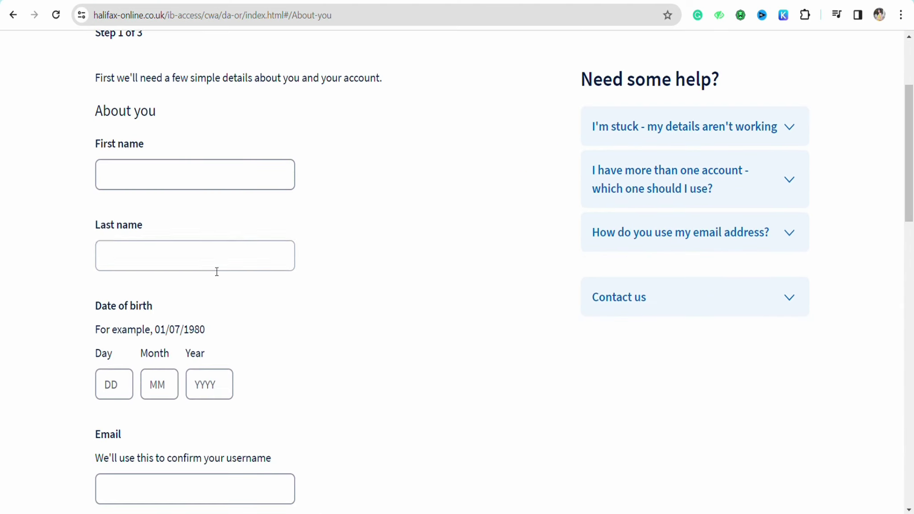
pyautogui.scroll(-2, 229, 399)
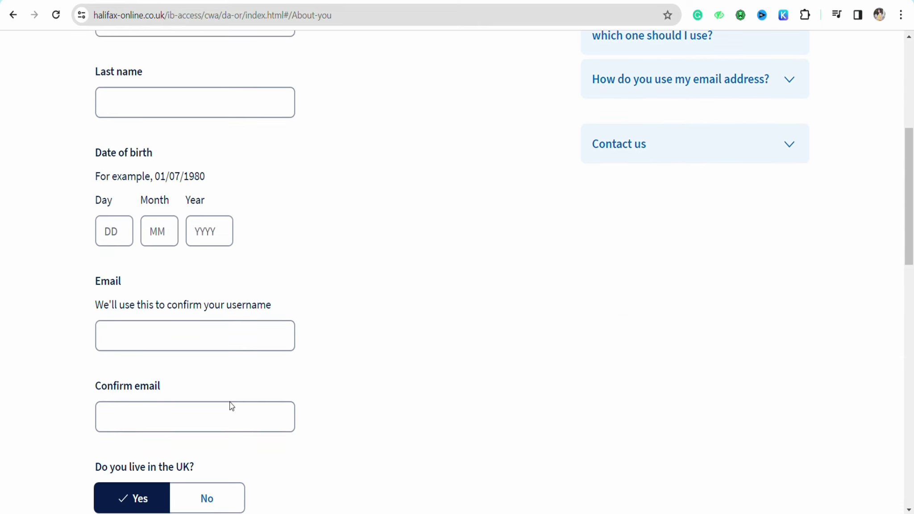
pyautogui.scroll(-2, 185, 294)
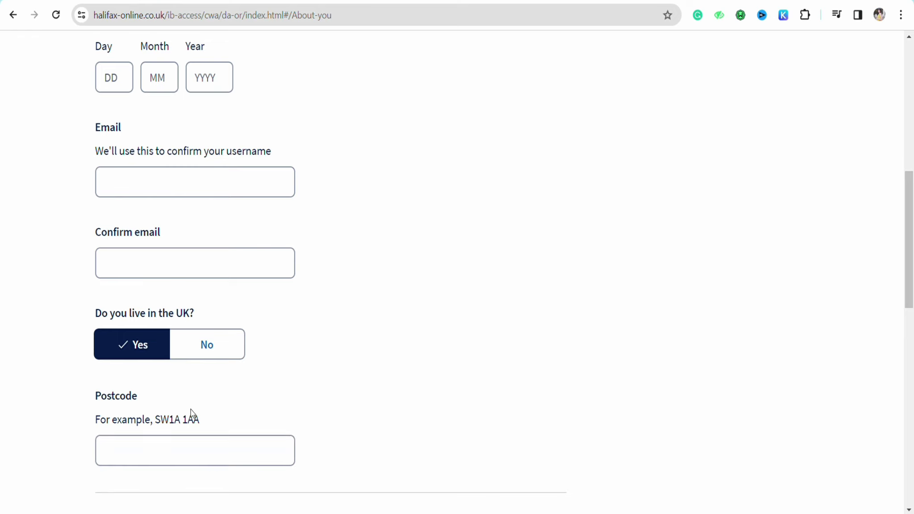
pyautogui.scroll(-4, 191, 409)
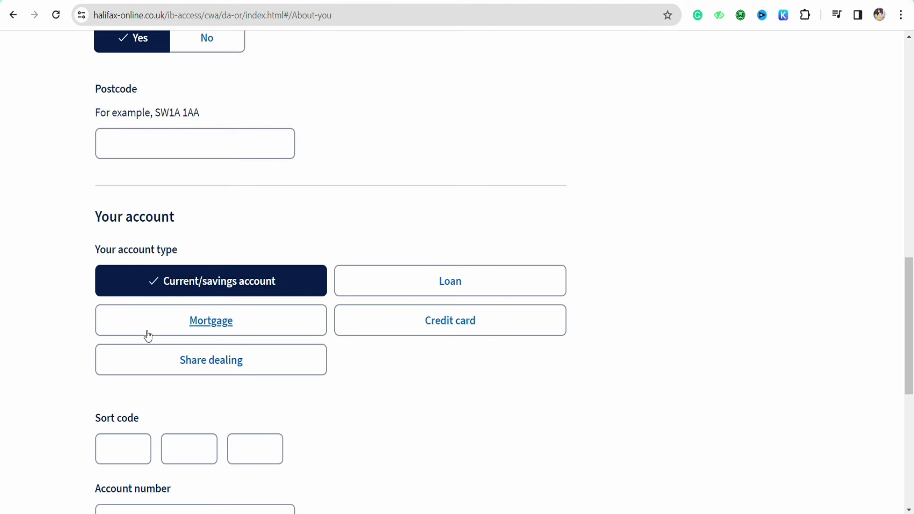
pyautogui.scroll(-2, 147, 336)
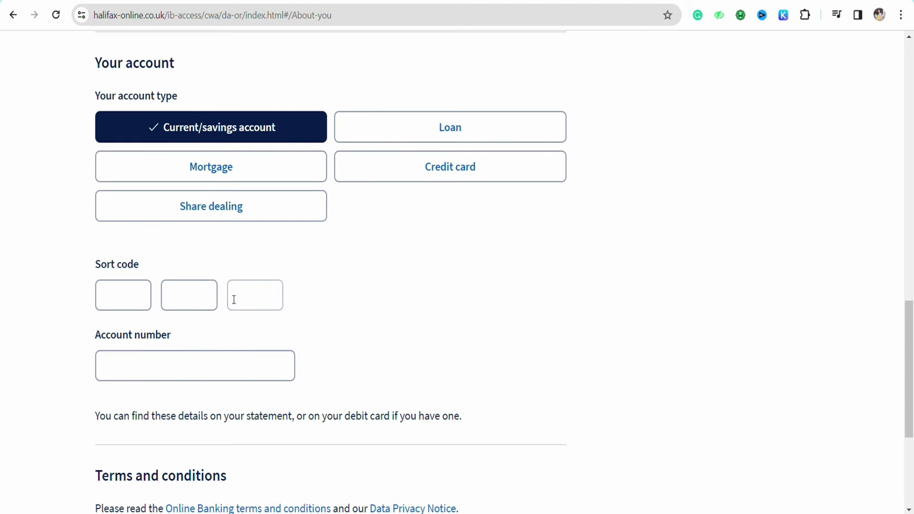
pyautogui.scroll(-2, 290, 379)
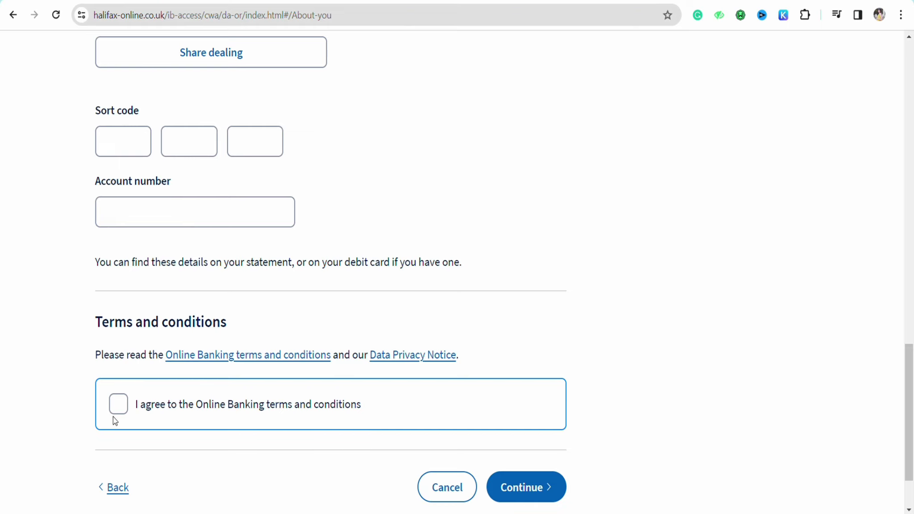
pyautogui.scroll(-2, 271, 381)
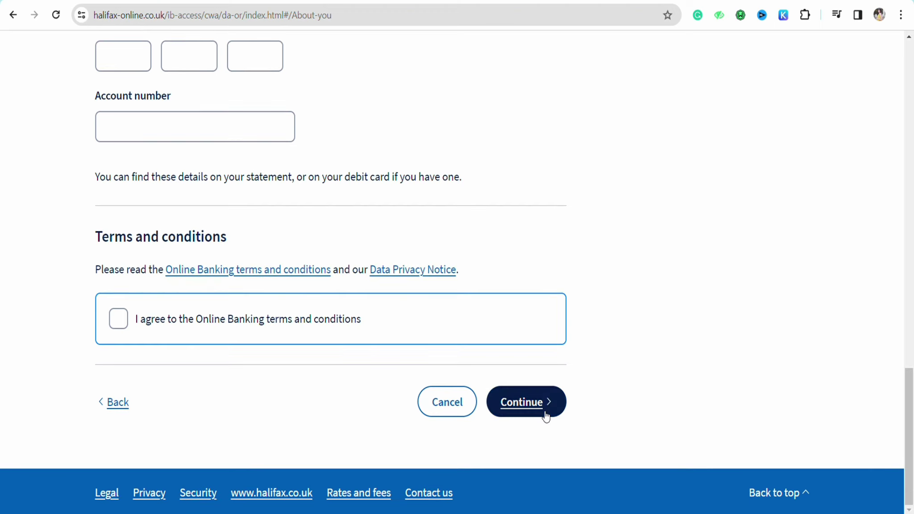
pyautogui.scroll(6, 585, 307)
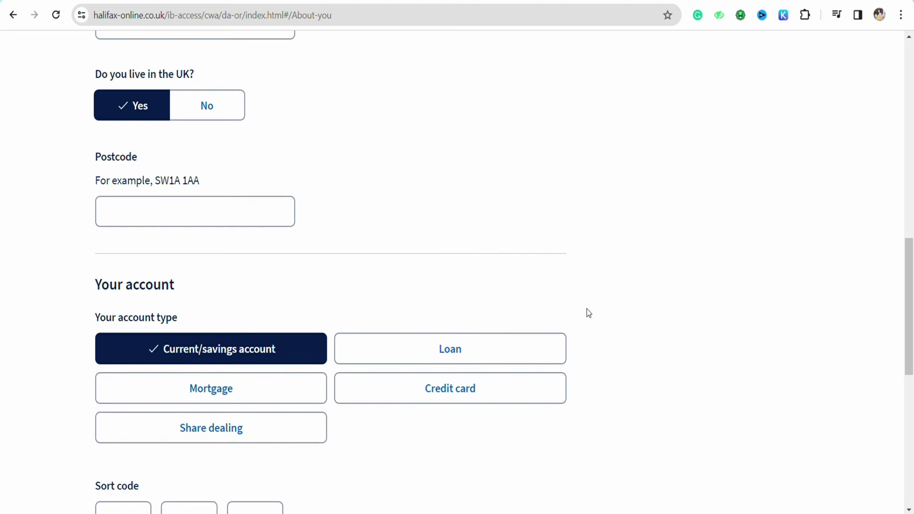
pyautogui.scroll(-6, 586, 307)
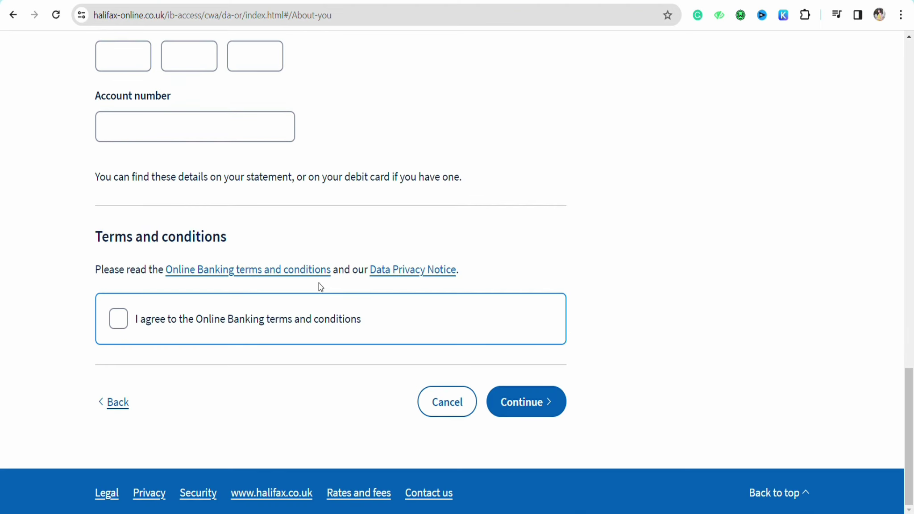